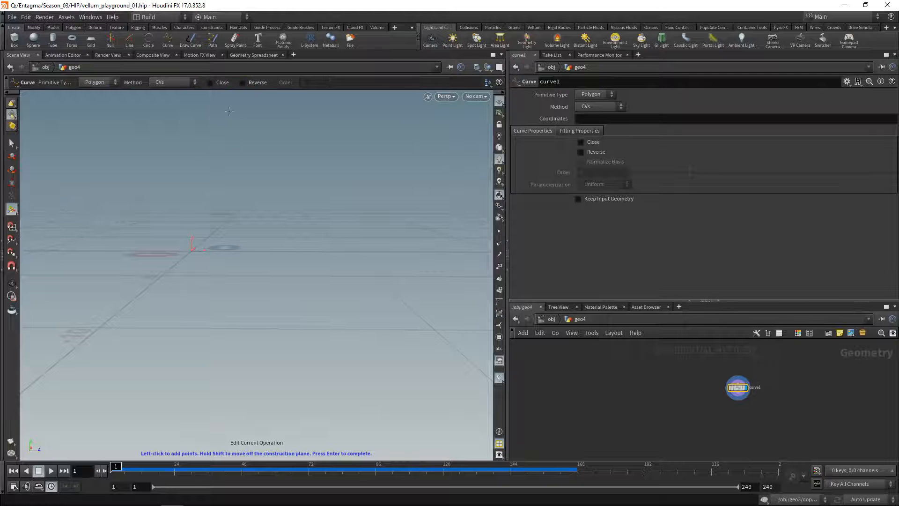
Draw an open polygon curve of seven points, roughly C-shaped, in the perspective view.
left_click(284, 117)
left_click(202, 101)
left_click(134, 146)
left_click(119, 230)
left_click(195, 309)
left_click(323, 288)
left_click(332, 220)
key("Return")
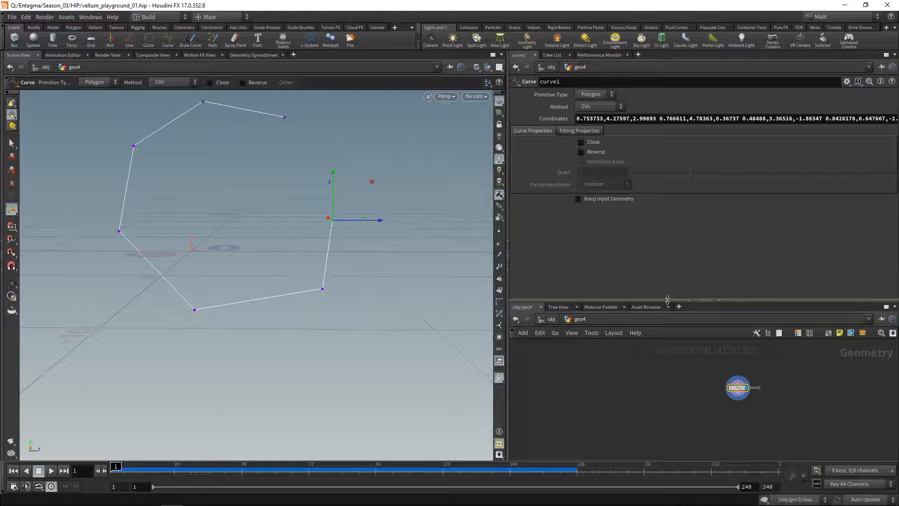
Enlarge the network pane and add a displayed Resample node connected below curve1.
left_click_drag(667, 300, 669, 241)
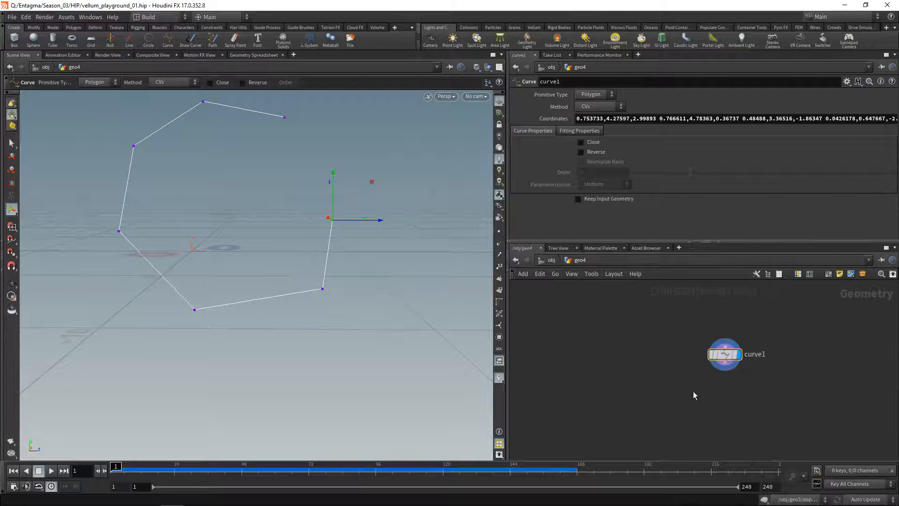
key("Tab")
type("resa")
key("Return")
left_click(725, 402)
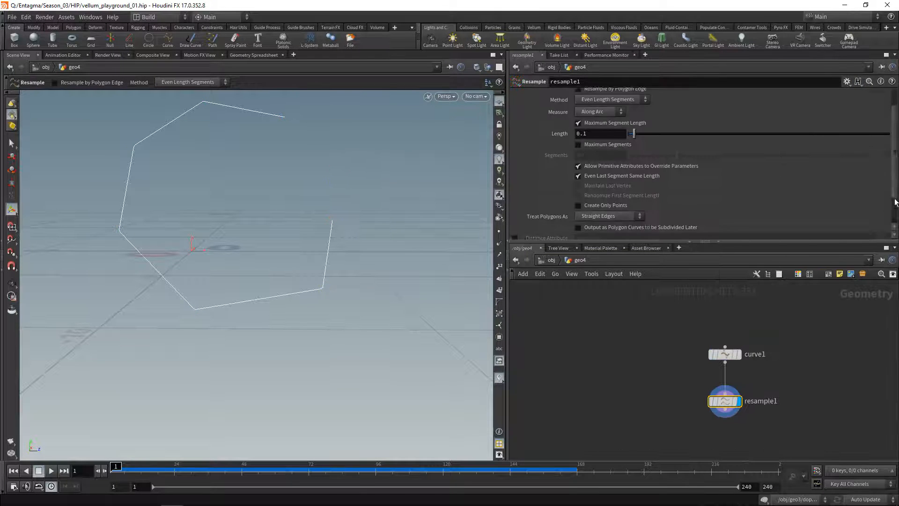
Set the Resample to treat polygons as Subdivision Curves and display the points in the viewport.
left_click(581, 177)
left_click(603, 195)
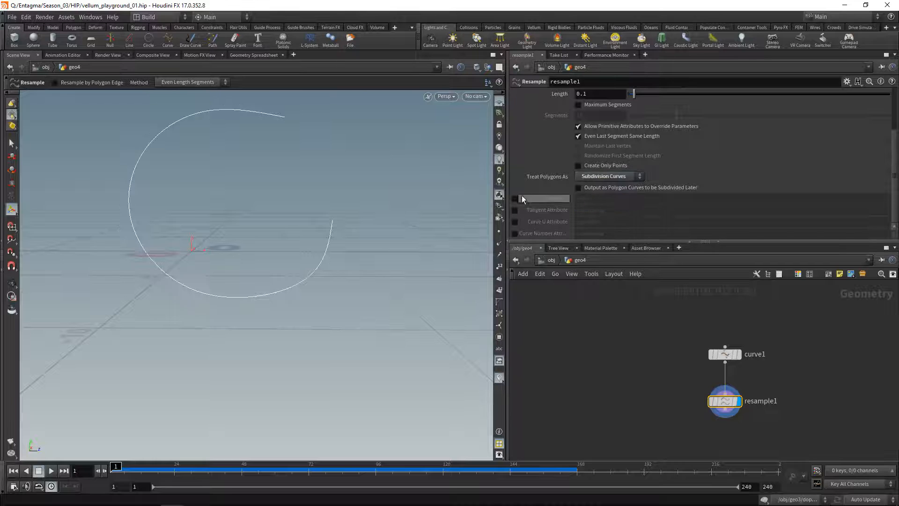
left_click(498, 232)
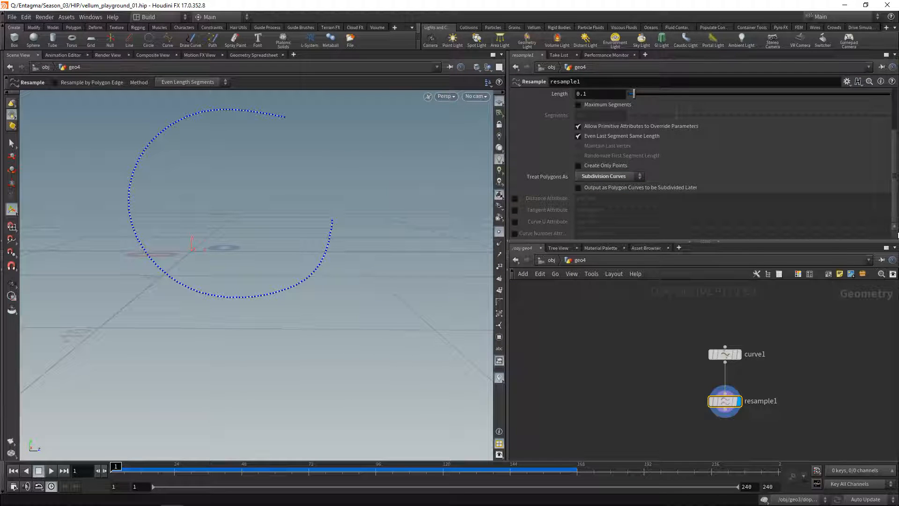
Set the Resample's segment length to 0.2 and tidy the node layout.
scroll(697, 143, "up", 3)
left_click(591, 163)
scroll(591, 162, "up", 1)
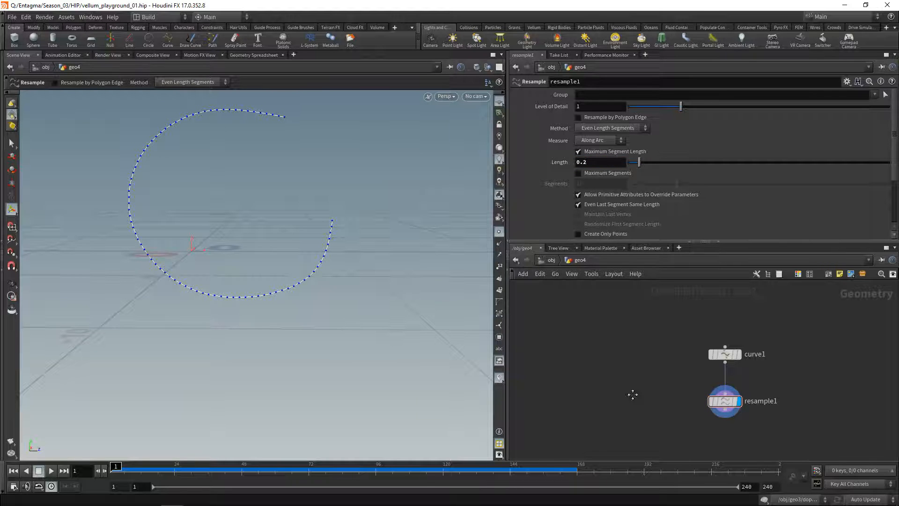
key("l")
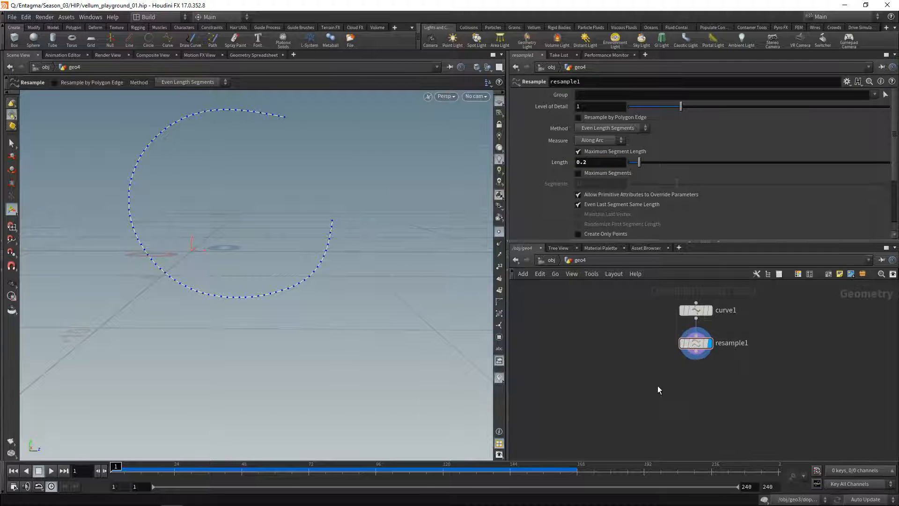
Add a Copy and Transform node, connect it below resample1 and display its result.
key("Tab")
type("copy")
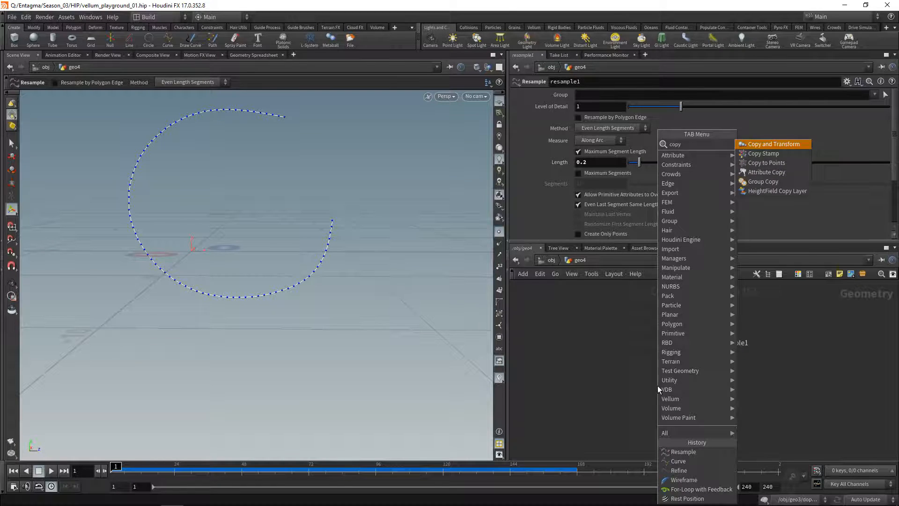
key("Return")
left_click(657, 386)
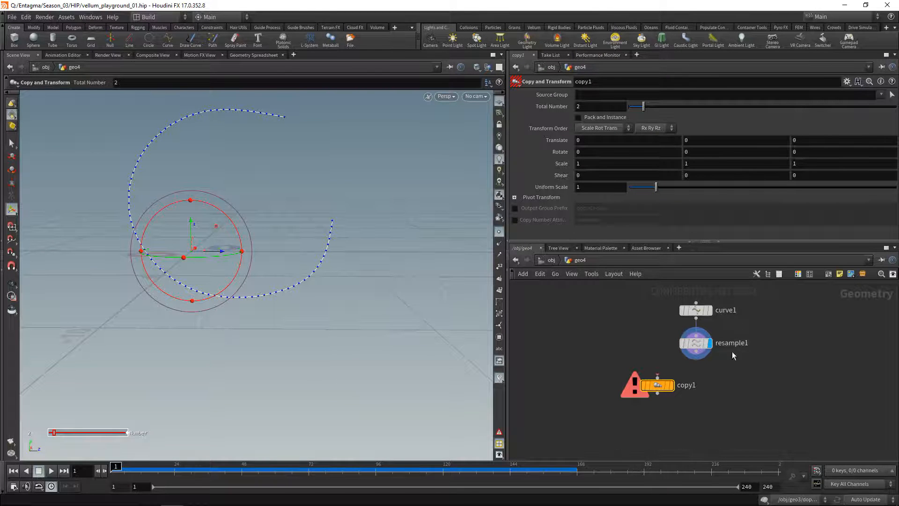
left_click(696, 359)
left_click(658, 378)
left_click_drag(673, 387, 712, 381)
left_click(710, 381)
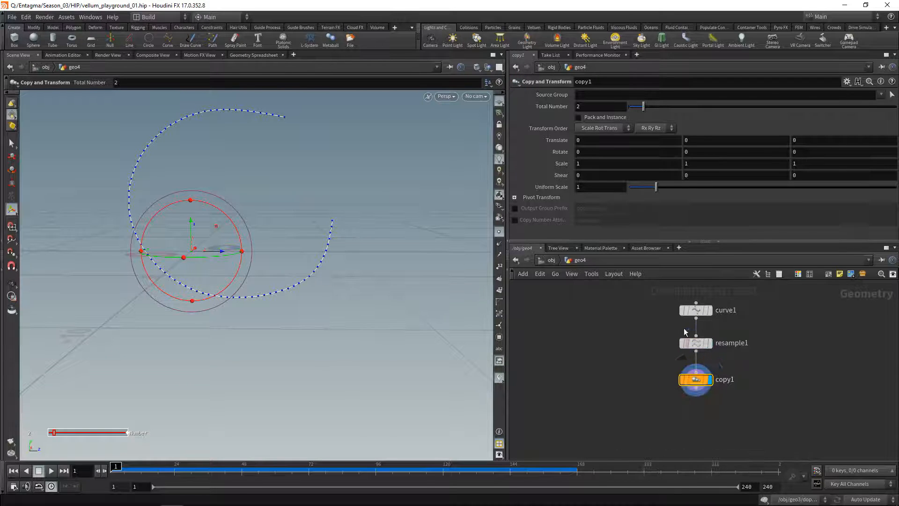
Set the total number of copies to 10.
double_click(601, 107)
type("10")
key("Return")
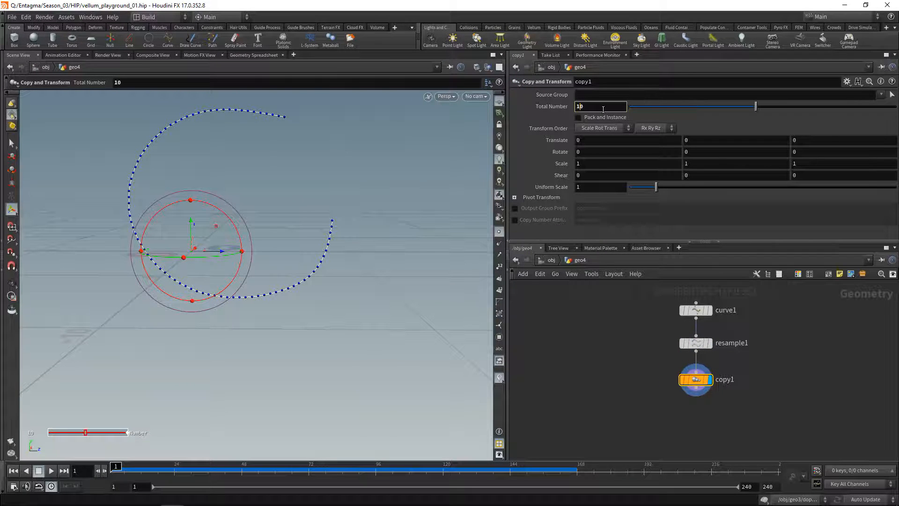
Add a displayed Point Wrangle node connected below copy1.
middle_click_drag(625, 379, 614, 375)
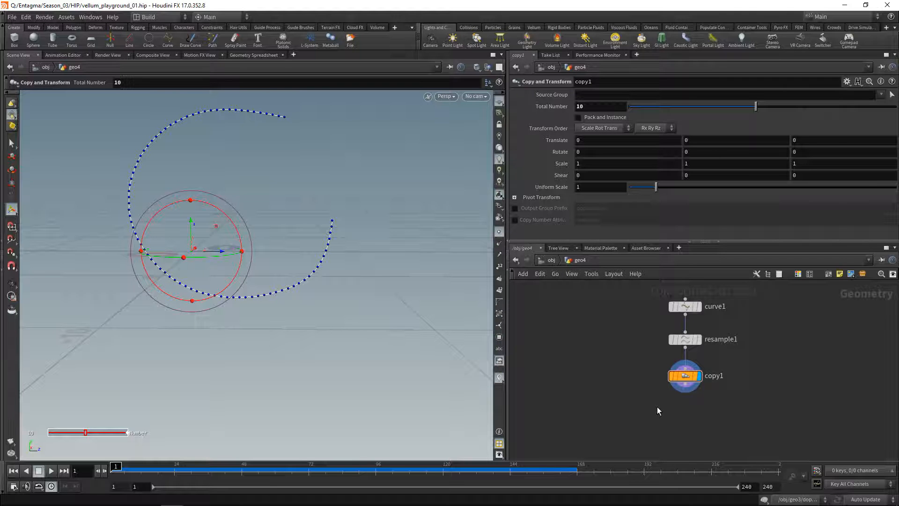
key("Tab")
type("poi")
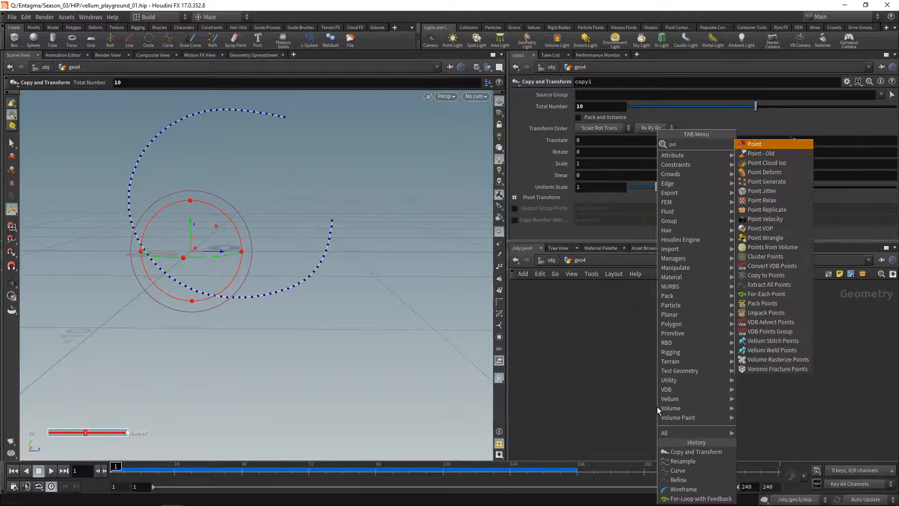
type("nt wr")
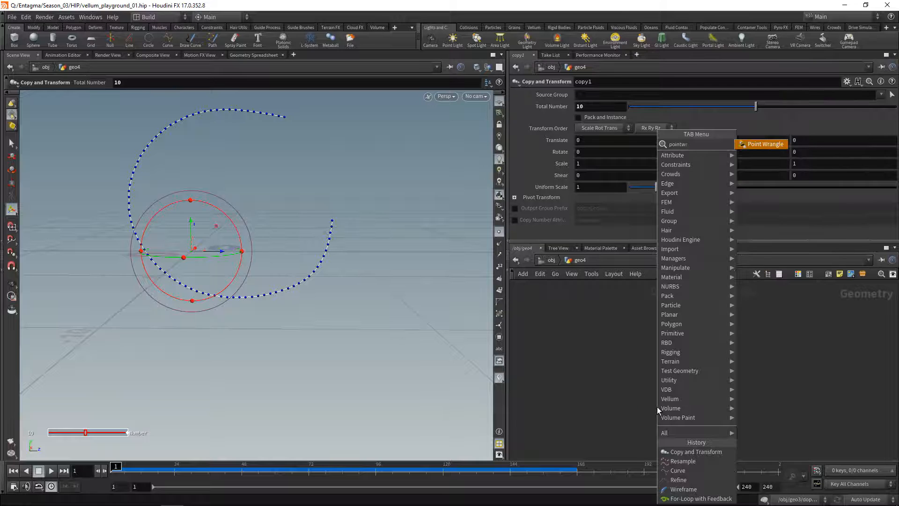
key("Return")
left_click(686, 422)
left_click(549, 194)
type("int ps[]")
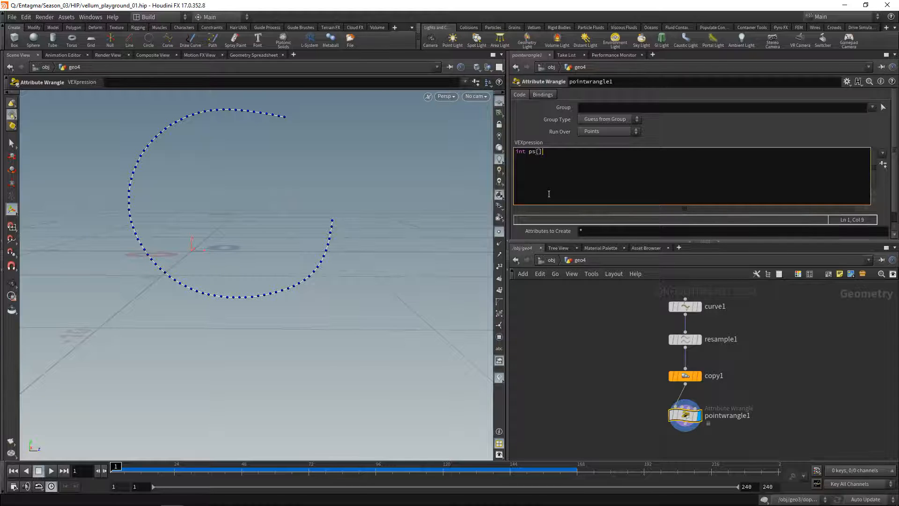
type(" = pointpr")
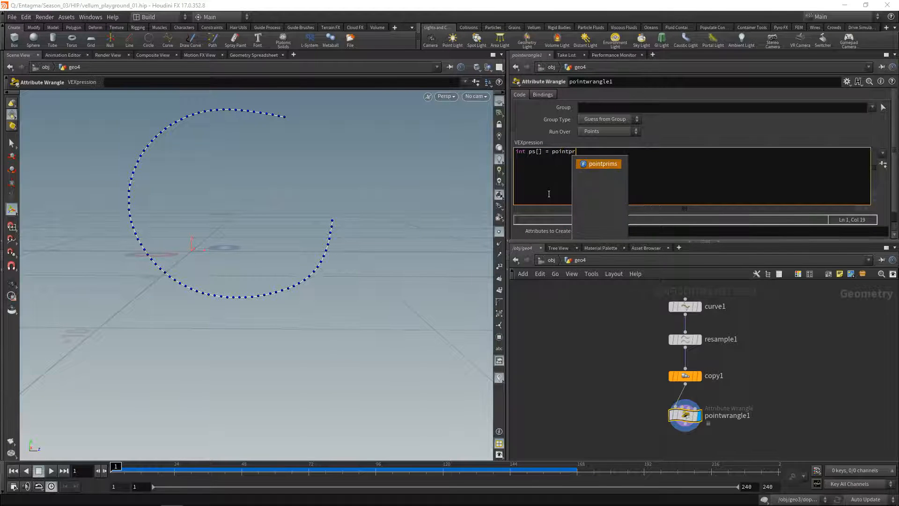
type("ims();")
key("ctrl+Return")
left_click(589, 152)
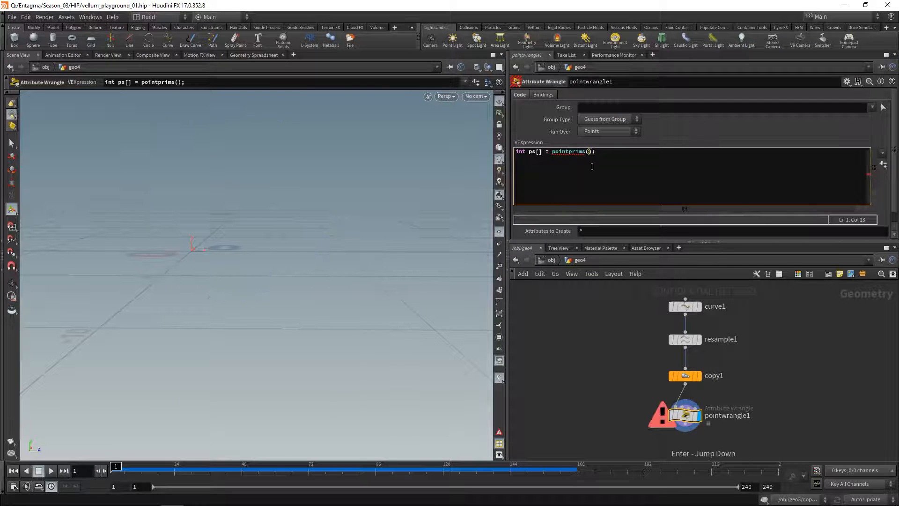
type("0, @ptnum")
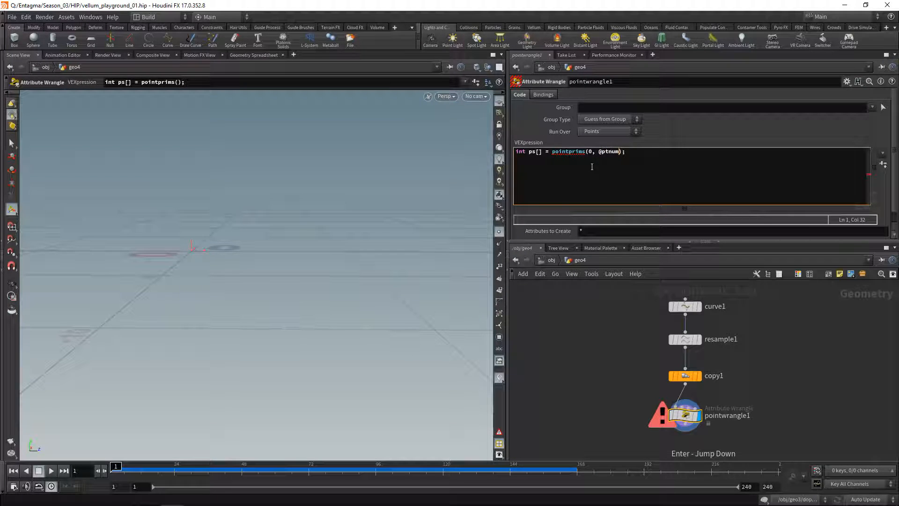
Add the line int p = ps[0]; to the wrangle, followed by an empty line.
left_click(629, 151)
key("Return")
type("int p = ps[0];")
key("Return")
key("Return")
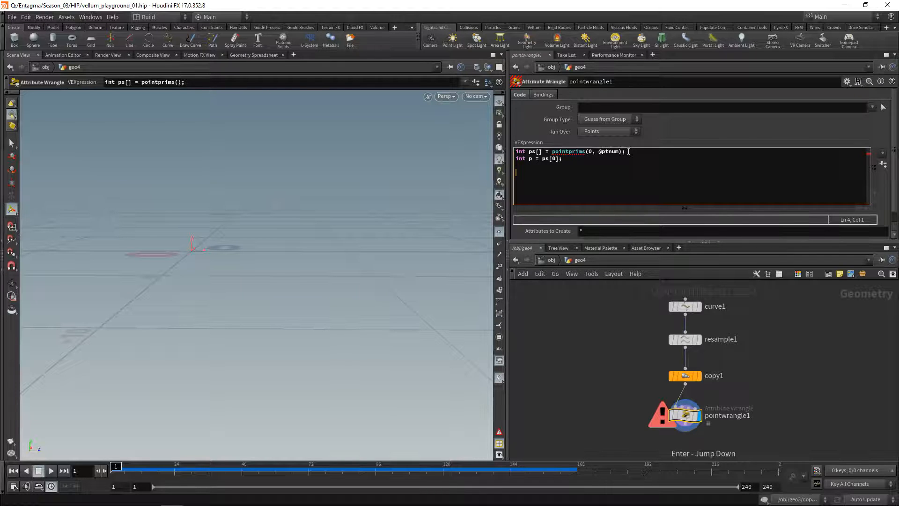
Add the noise line vector offset = xnoise(v@P + set(p,p,p)); to the wrangle.
type("vector offset = xnois")
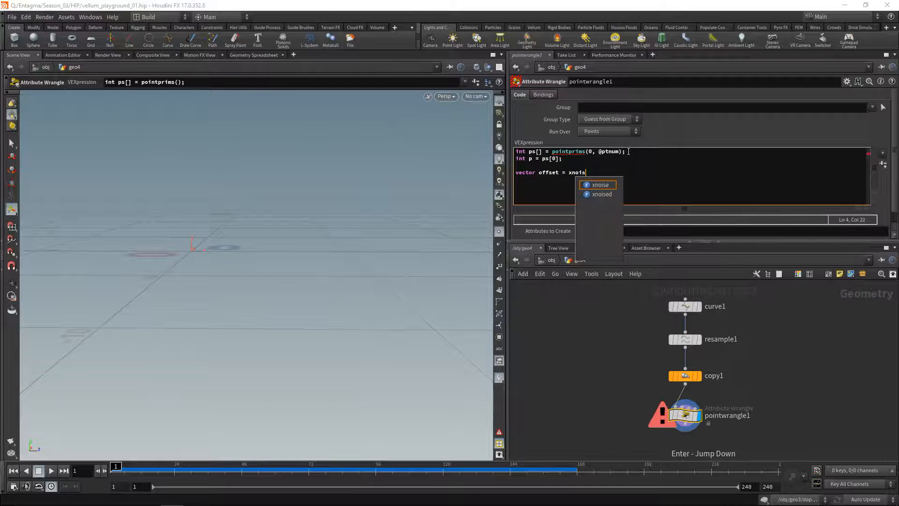
key("Return")
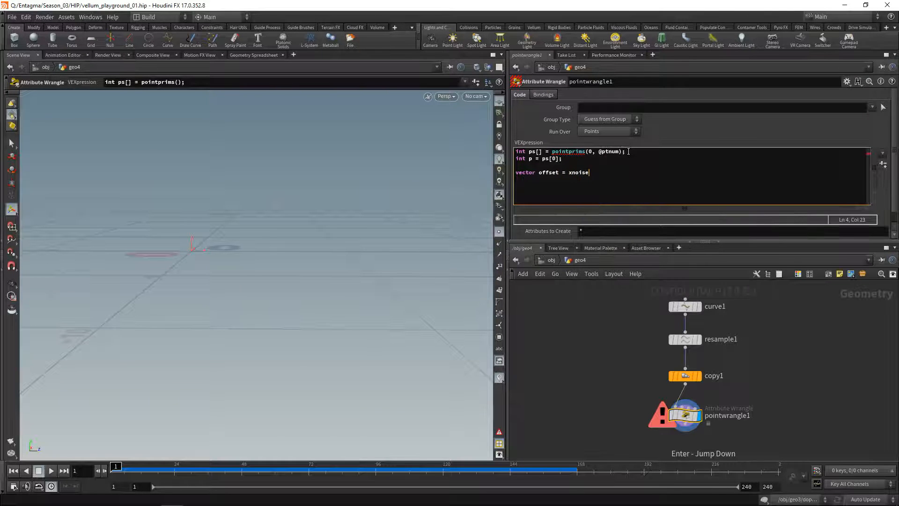
type("v@P + set(")
type("p,p,p));")
key("Escape")
left_click(646, 173)
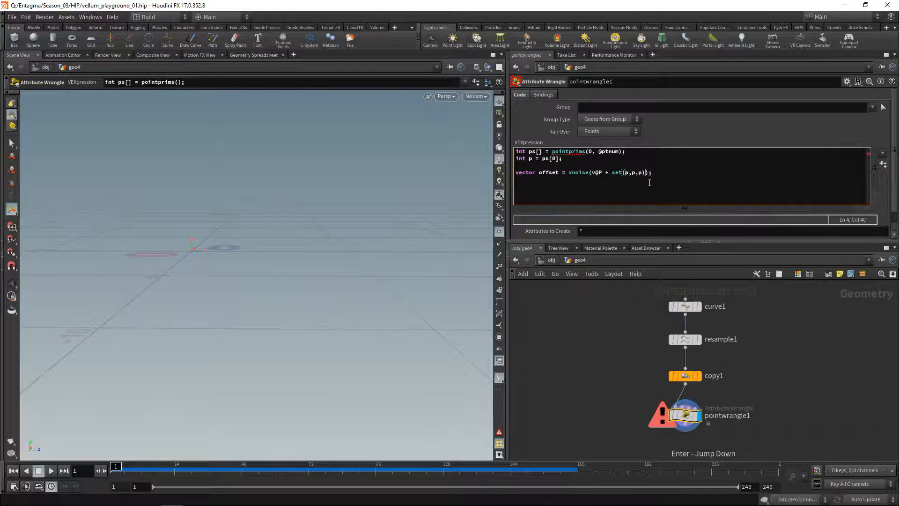
Subtract {.5,.5,.5} from the noise offset and add the line v@P += offset; to displace the points.
type("- {}")
type(".5,")
type(".5,.5")
key("Return")
type("v@P += offset;")
left_click(599, 399)
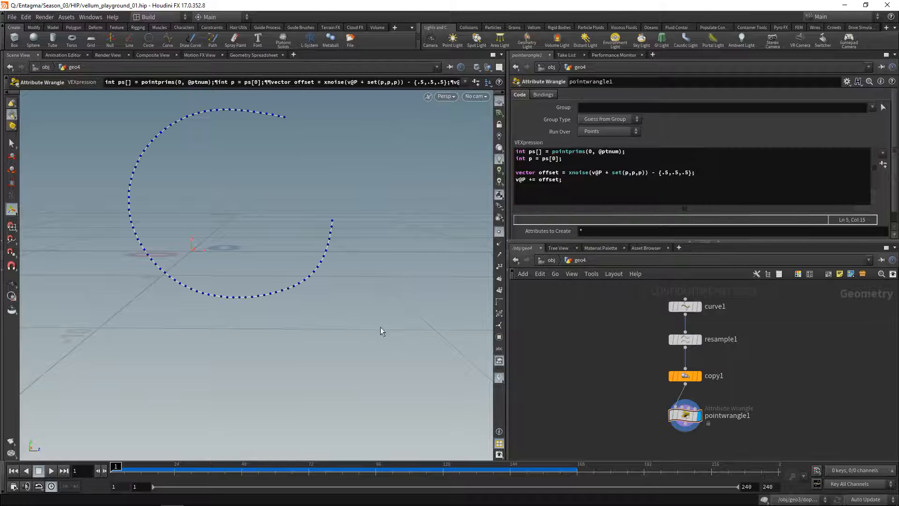
key("Escape")
mouse_move(328, 289)
left_mouse_down()
mouse_move(295, 290)
mouse_move(324, 292)
left_mouse_up()
key("Return")
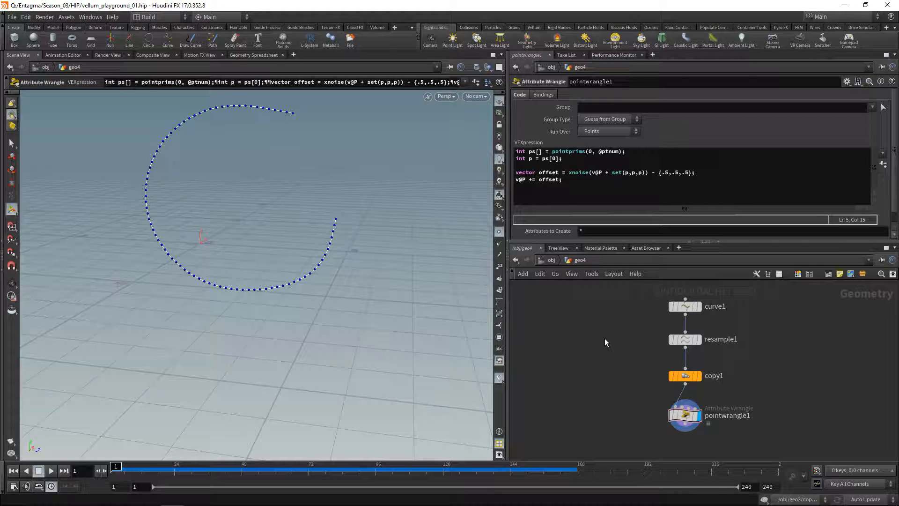
Try the offset line without the {.5,.5,.5} subtraction and undo the removal.
left_click(650, 173)
left_click_drag(651, 172, 693, 173)
key("BackSpace")
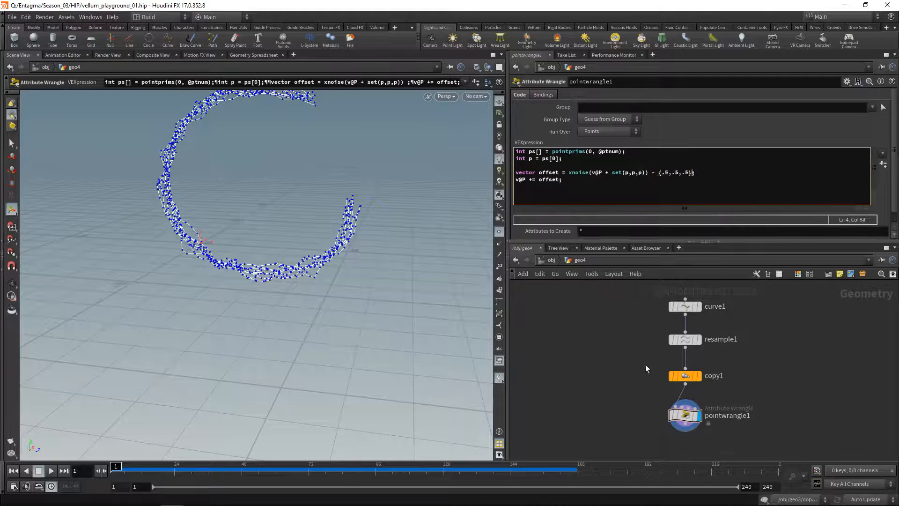
key("ctrl+z")
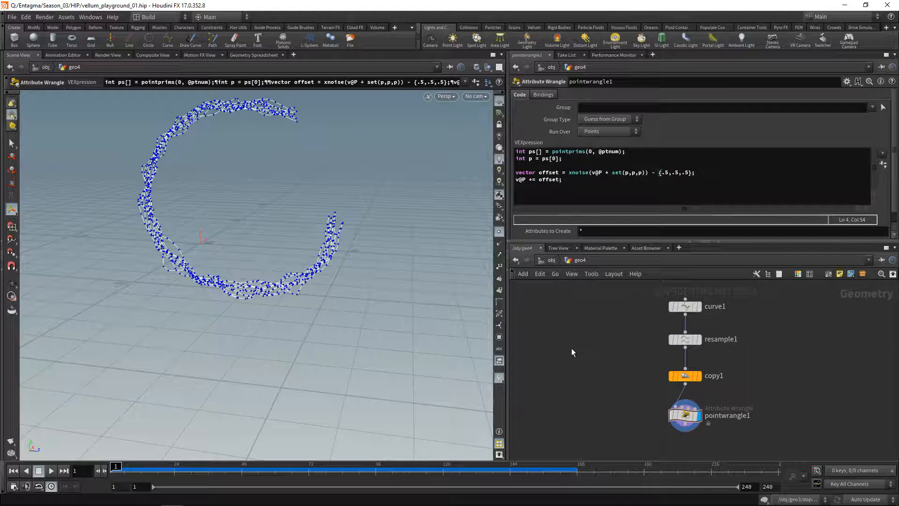
Add a Wireframe node beside the wrangle and set its wire radius to 0.05.
scroll(603, 400, "down", 3)
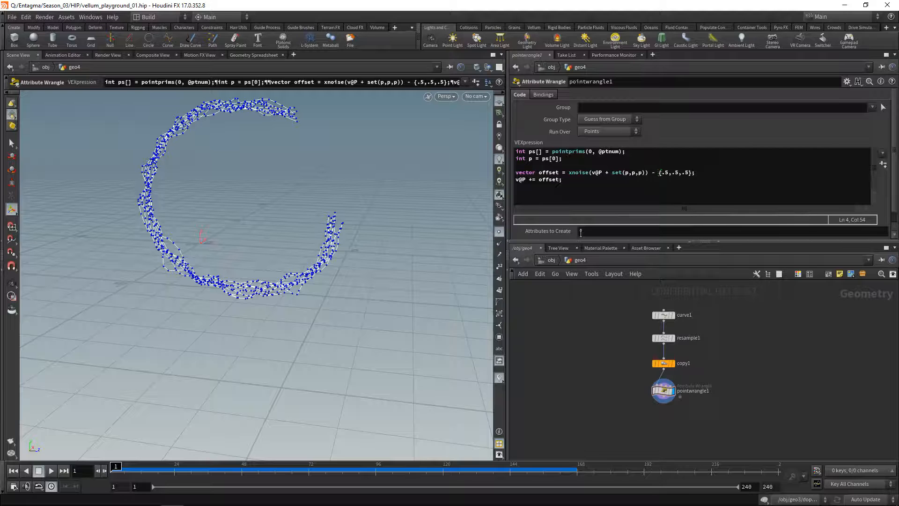
key("Tab")
type("wire")
key("Return")
key("Return")
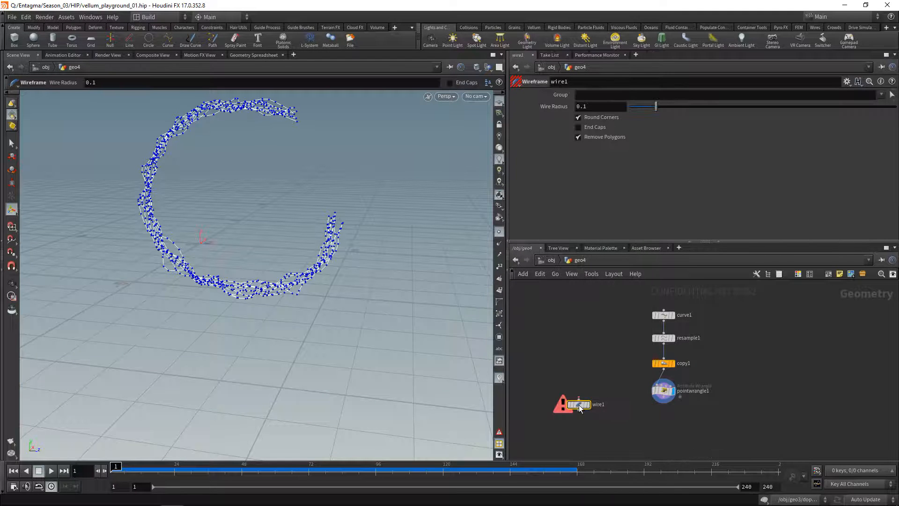
left_click(590, 107)
key("BackSpace")
type("05")
key("Return")
Connect pointwrangle1's output to the Wireframe node and display the wires.
left_click(664, 397)
left_click(579, 398)
left_click(588, 406)
Hide the point markers in the viewport and examine how the wire strands intersect along the bundle.
left_click_drag(300, 281, 281, 310, "alt")
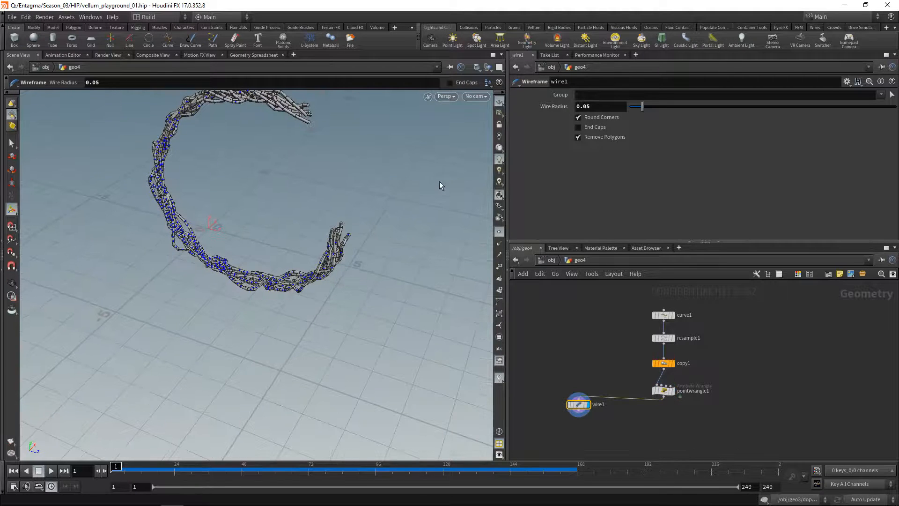
left_click(499, 231)
right_click_drag(309, 248, 331, 255, "alt")
mouse_move(331, 256)
left_mouse_down("alt")
mouse_move(383, 222)
mouse_move(328, 265)
left_mouse_up("alt")
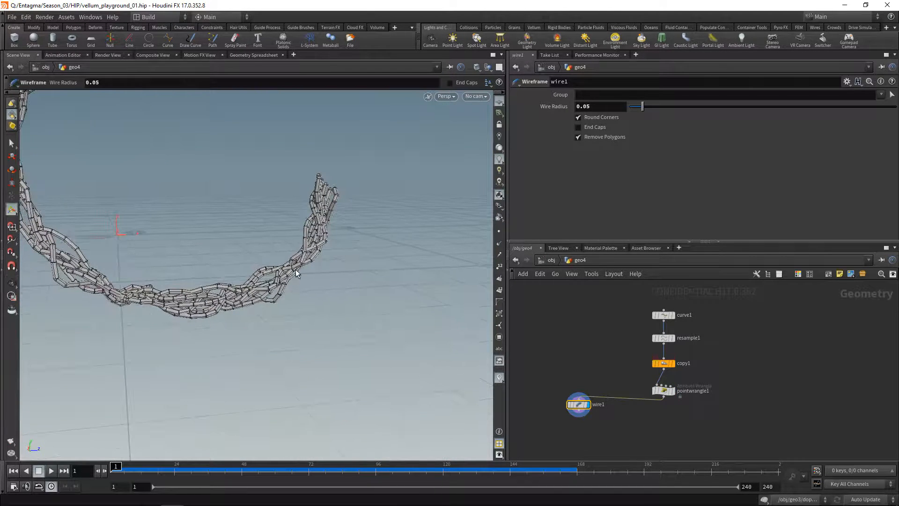
right_click_drag(327, 265, 376, 239, "alt")
left_click_drag(281, 268, 144, 208)
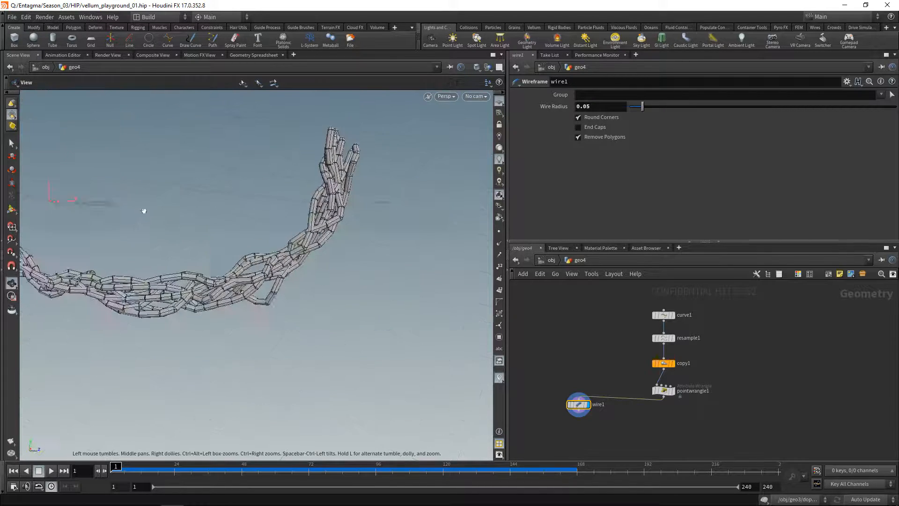
left_click_drag(64, 287, 124, 283)
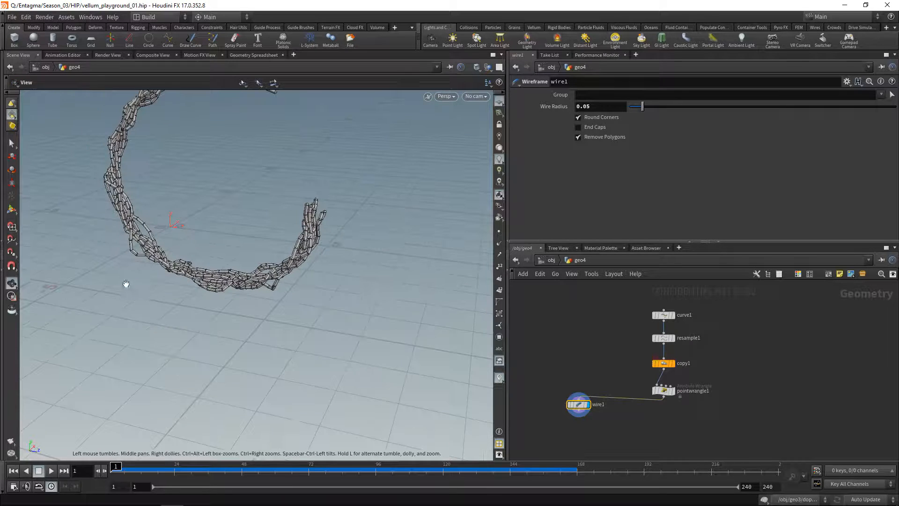
Add a Detangle node below pointwrangle1 in the geo4 network.
scroll(651, 415, "down", 3)
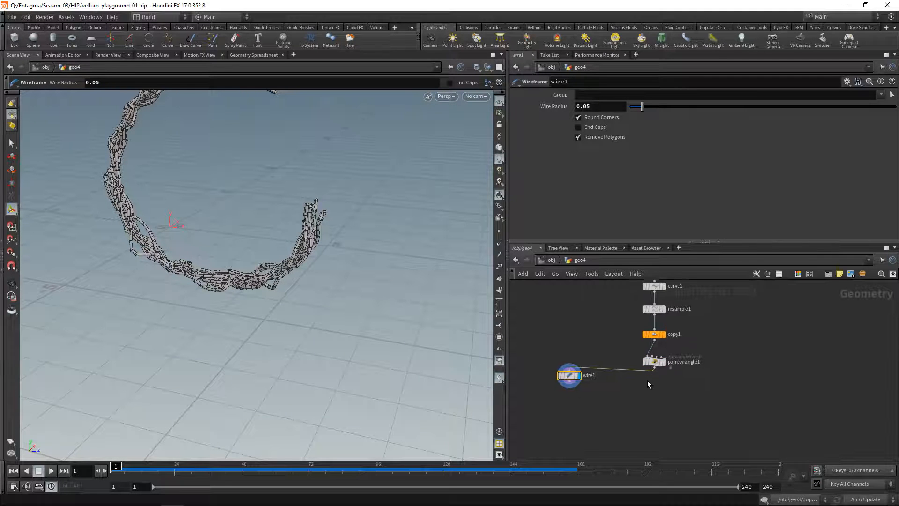
left_click(641, 402)
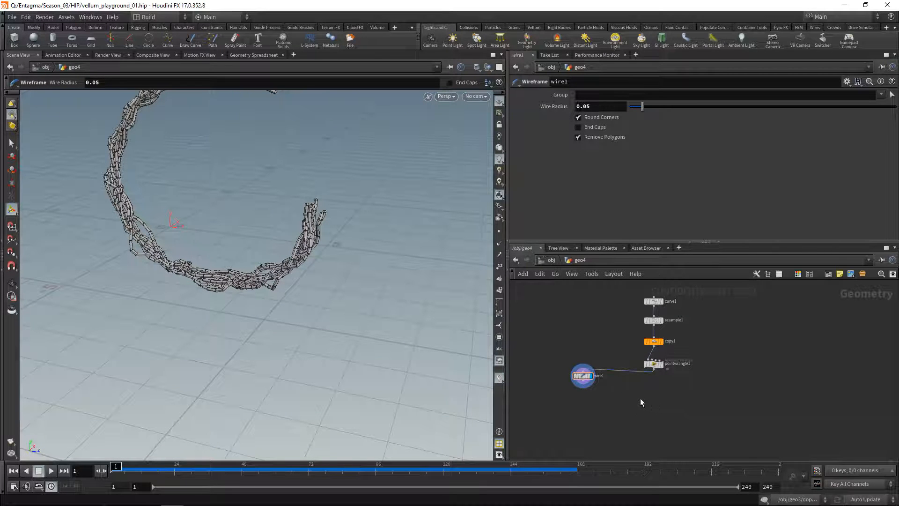
key("Tab")
type("deta")
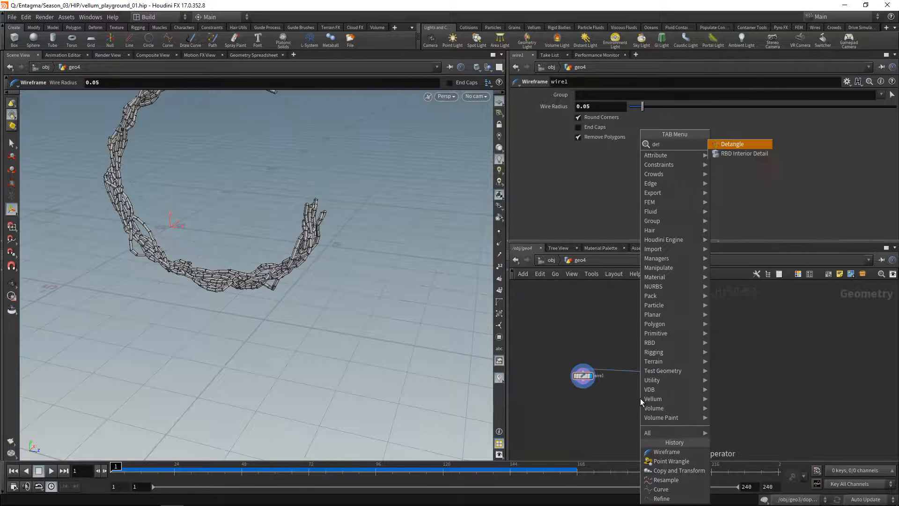
key("Return")
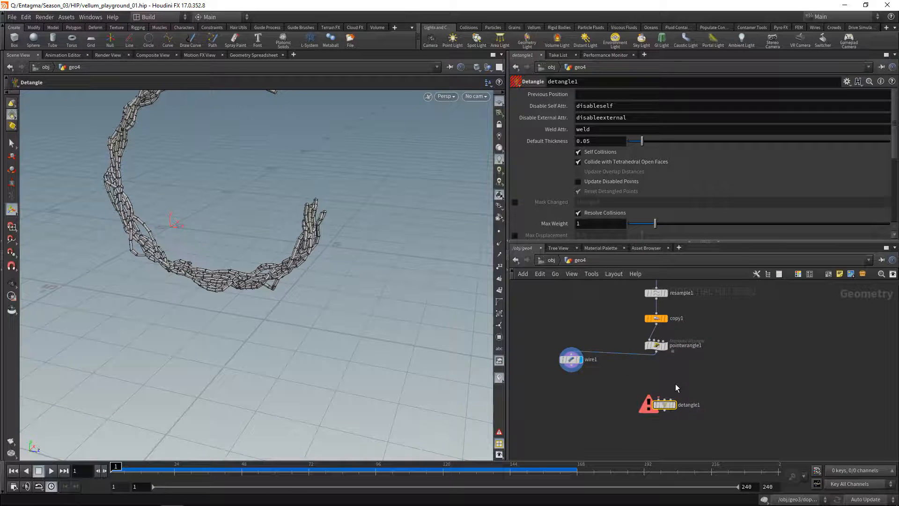
Add a Rest Position node, wire it between pointwrangle1 and detangle1, and display detangle1.
key("Tab")
type("rest")
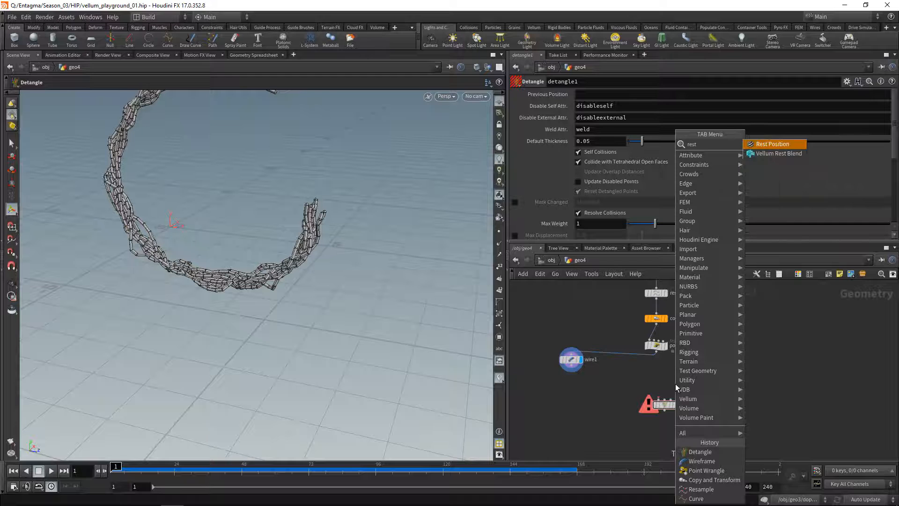
key("Return")
left_click(675, 384)
left_click_drag(674, 386, 656, 412)
left_click(665, 412)
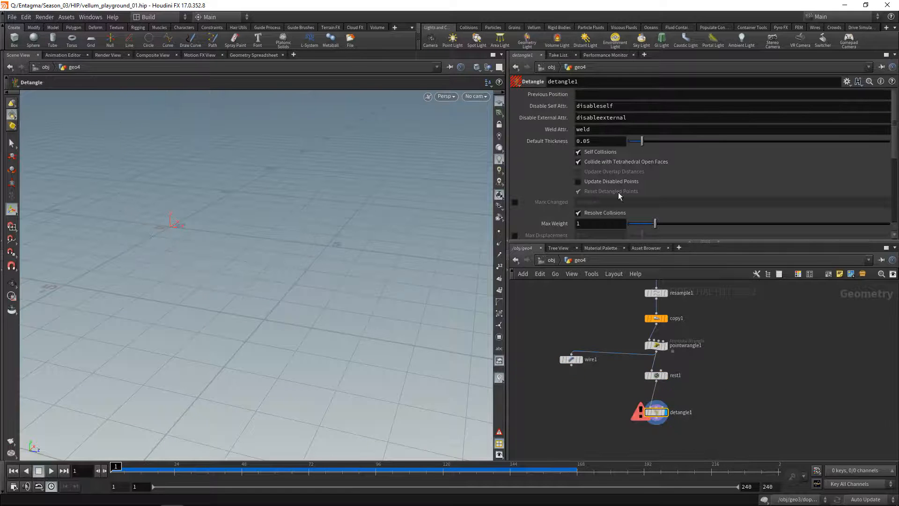
Set the Detangle node's Previous Position attribute to rest.
left_click(575, 94)
type("rest")
key("Return")
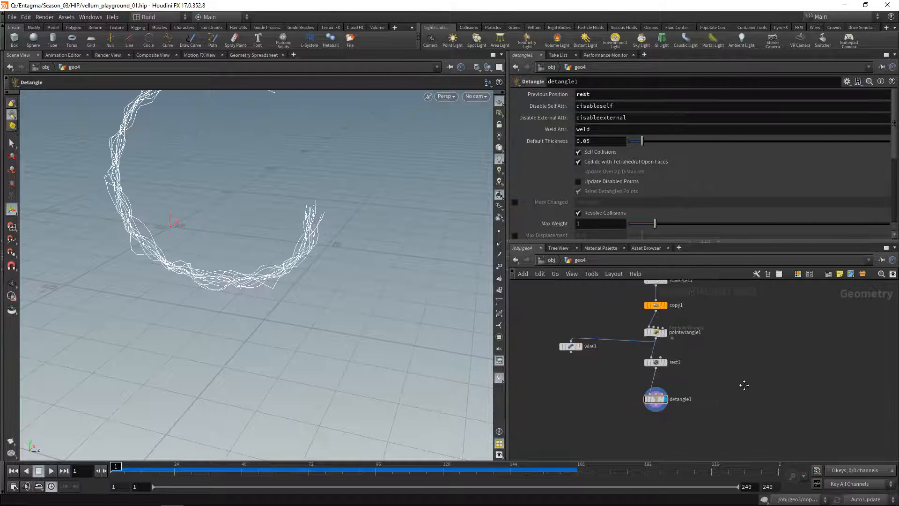
Move wire1 below detangle1, feed it from detangle1's output, display it, and inspect the strands.
scroll(704, 379, "up", 2)
mouse_move(630, 380)
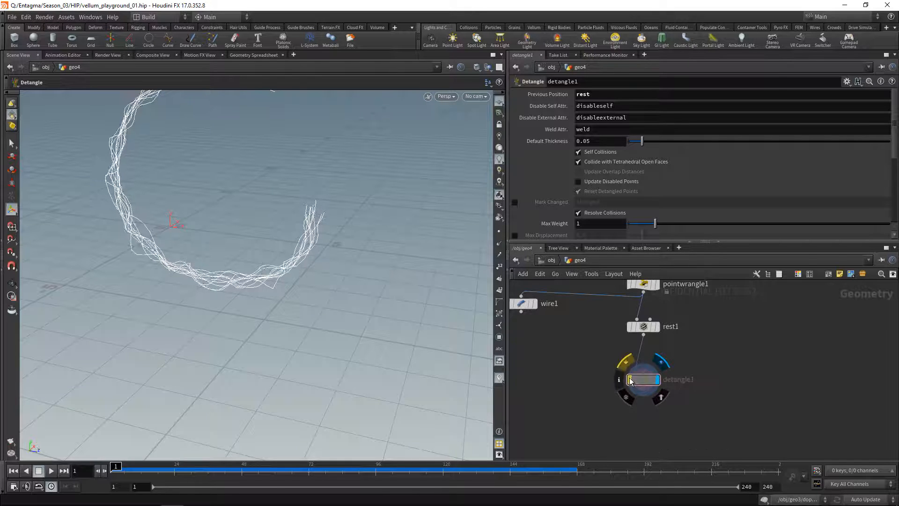
middle_click_drag(564, 350, 597, 343)
left_click_drag(557, 298, 574, 399)
left_click(577, 377)
left_click(675, 382)
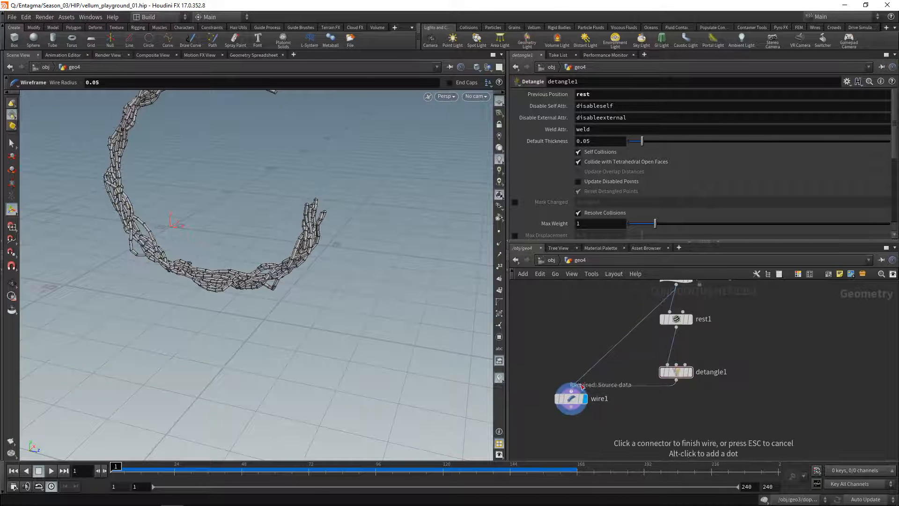
left_click(577, 389)
left_click_drag(360, 304, 323, 275)
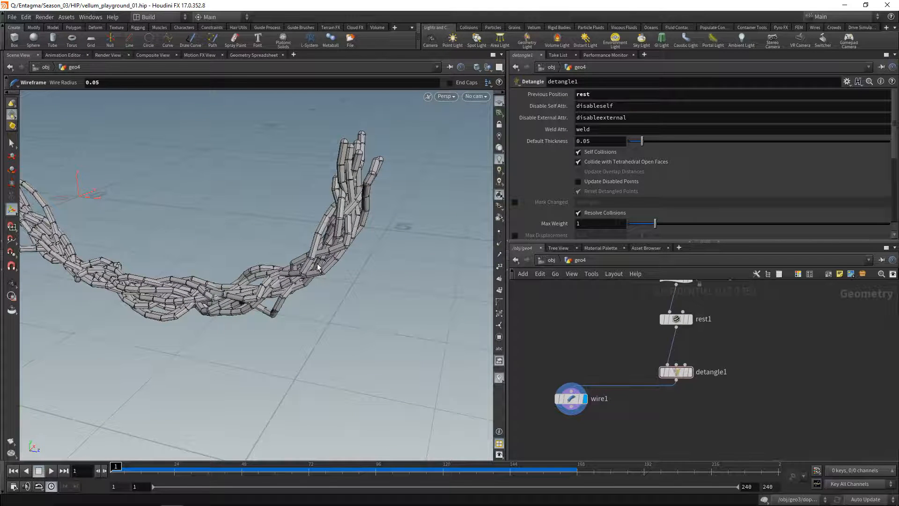
key("Escape")
left_click_drag(364, 252, 351, 223)
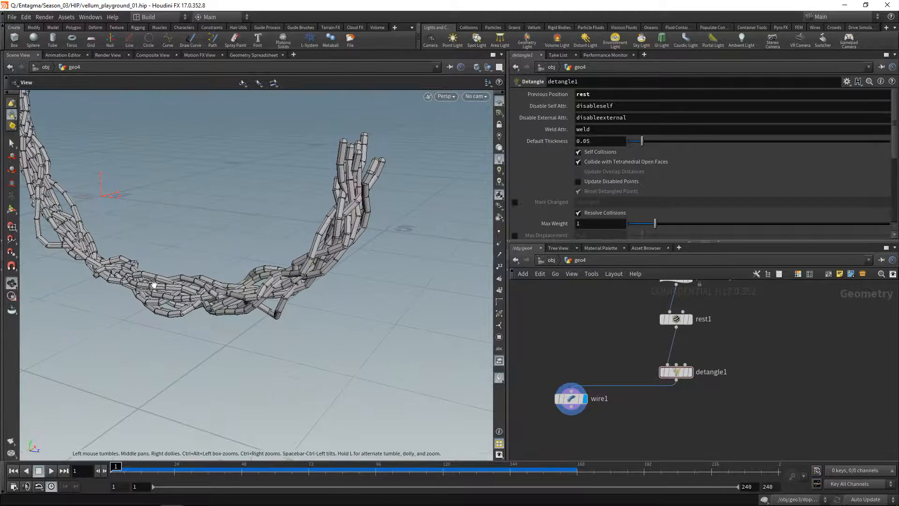
scroll(350, 305, "down", 3)
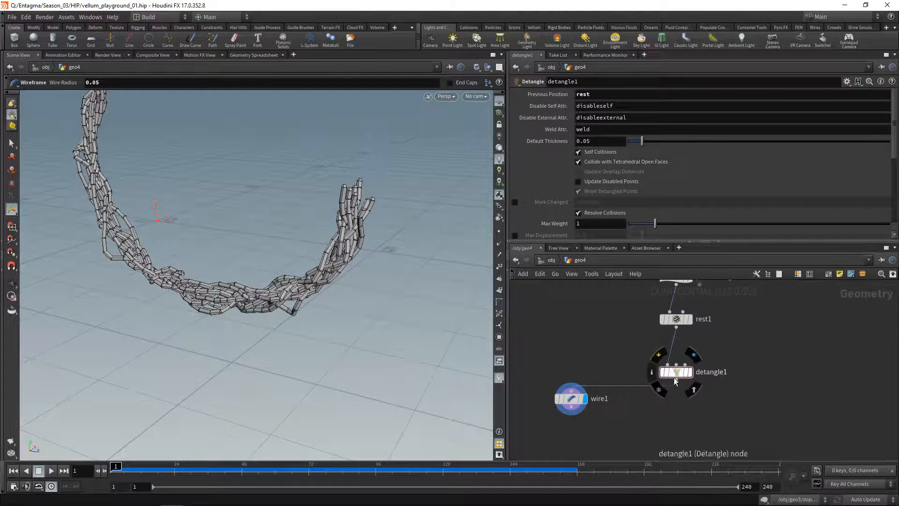
Add a For-Loop with Feedback block beside detangle1 and connect rest1 to its begin node.
scroll(723, 401, "down", 2)
key("Tab")
type("for")
key("Down")
key("Down")
key("Down")
key("Down")
key("Down")
key("Down")
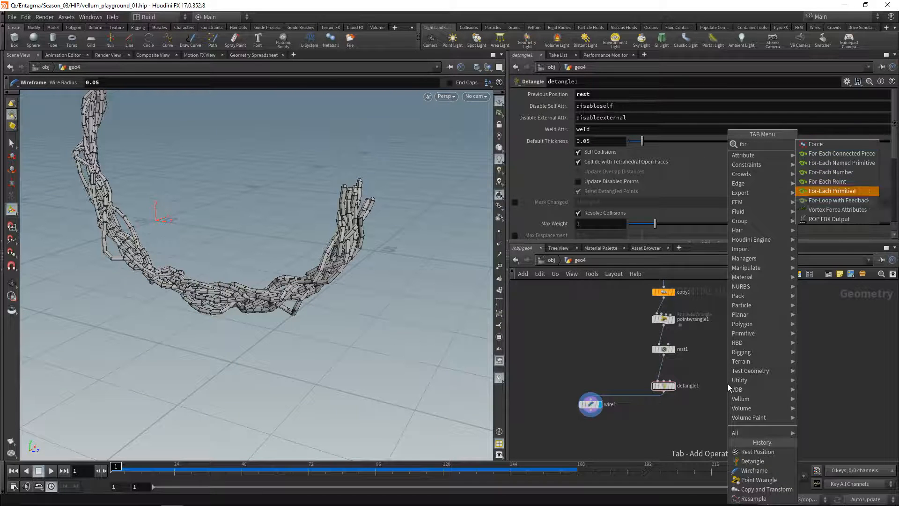
key("Return")
left_click(728, 383)
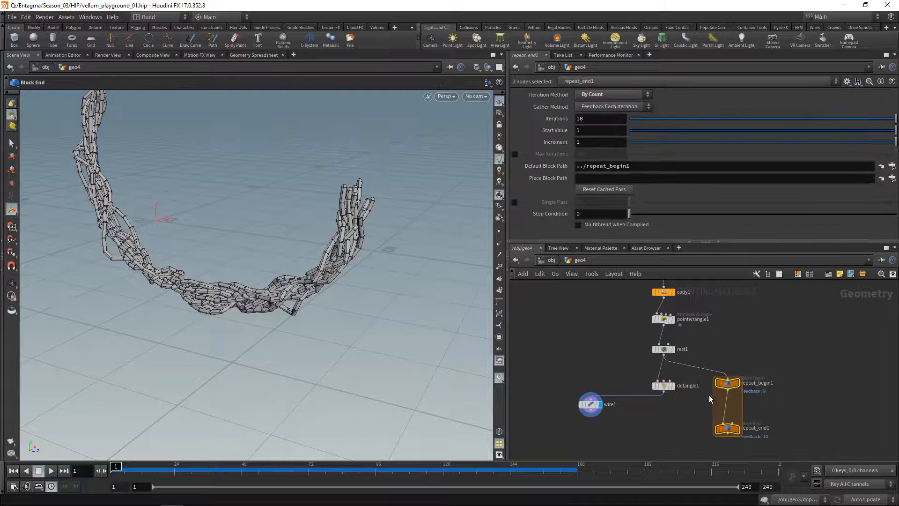
Place detangle1 inside the feedback loop and wire1 after repeat_end1, leaving the Wireframe node outside the loop.
left_click_drag(660, 384, 734, 411)
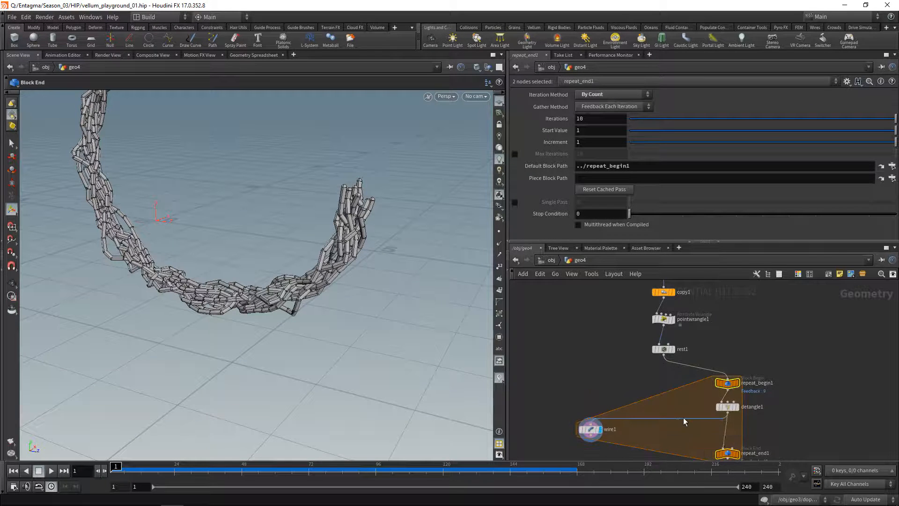
middle_click_drag(670, 417, 644, 344)
left_click(702, 387)
left_click_drag(566, 357, 705, 408)
left_click(608, 397)
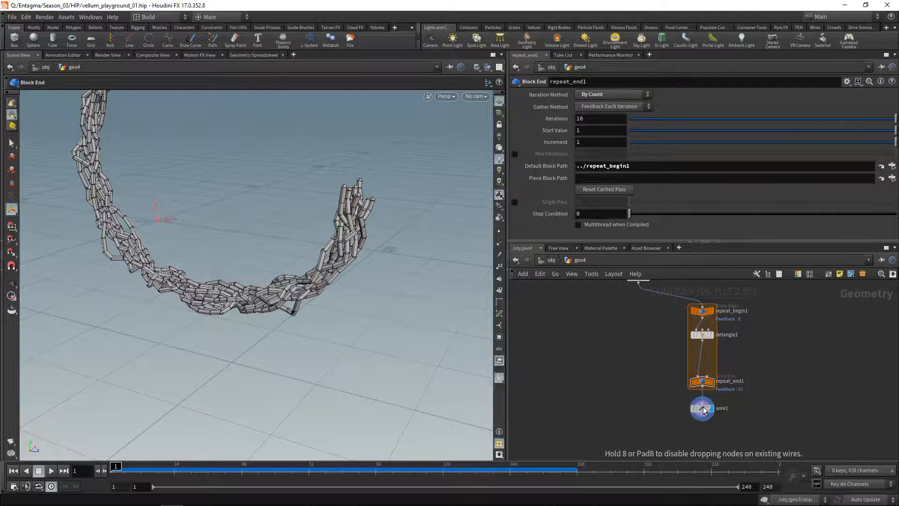
key("Escape")
left_click_drag(288, 286, 365, 238)
Set the feedback loop's iterations to 32 on repeat_end1 and check the whole curve bundle.
left_click_drag(668, 377, 714, 386)
left_click(597, 118)
key("BackSpace")
key("BackSpace")
type("33")
key("Return")
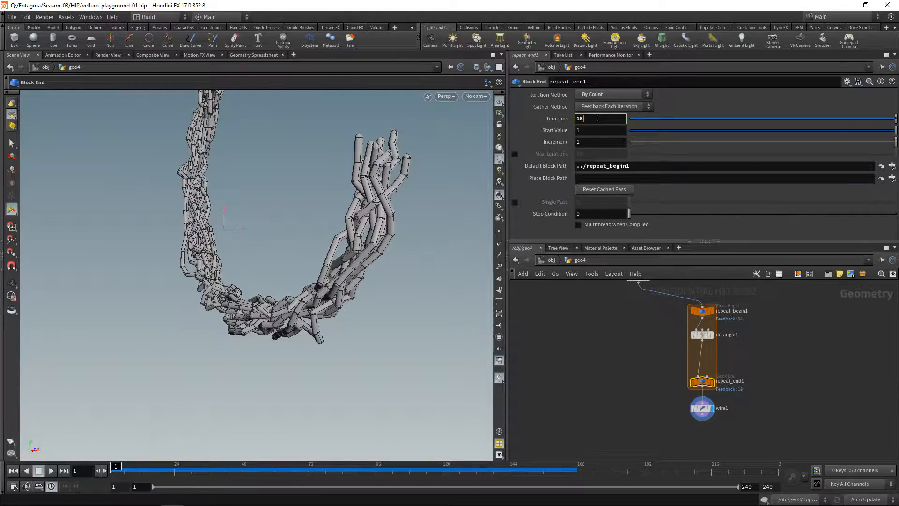
key("Down")
left_click_drag(374, 299, 349, 303, "alt")
left_click_drag(349, 303, 356, 302)
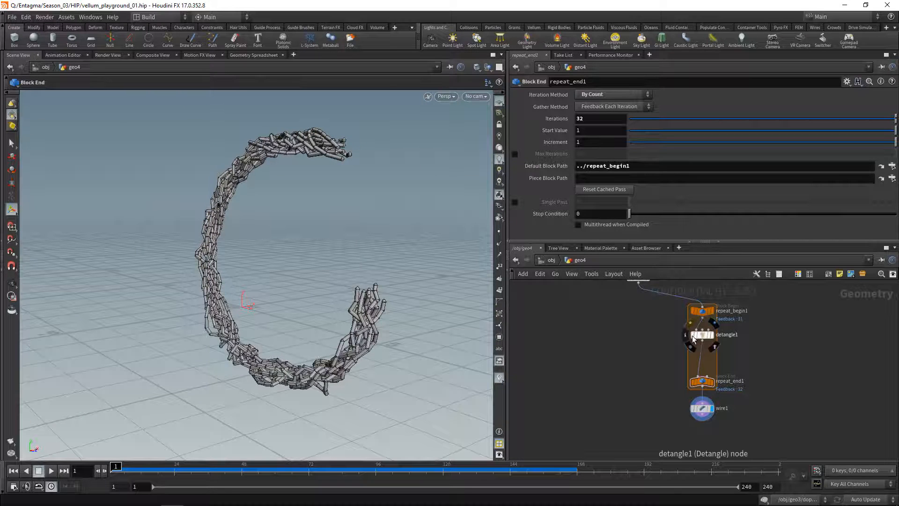
left_click(692, 335)
left_click(692, 336)
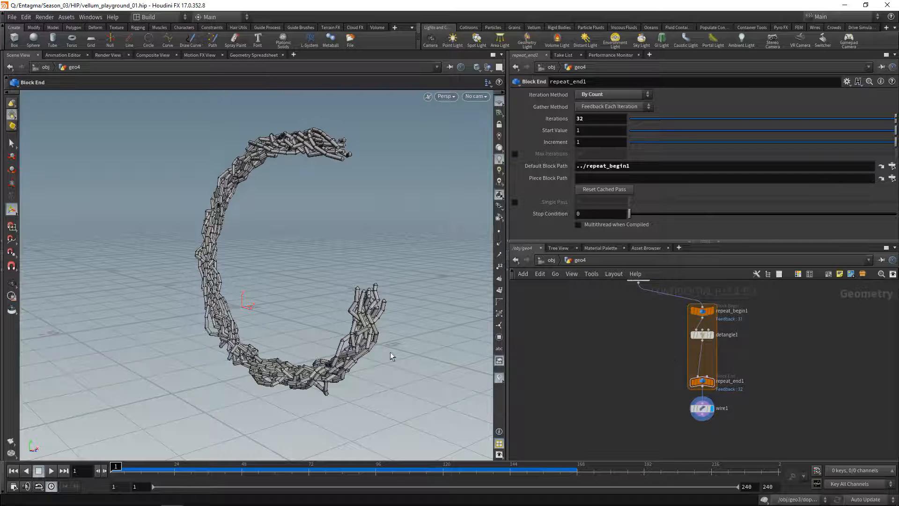
Move wire1 down to make room and add a second Resample node beside it.
middle_click_drag(598, 391, 570, 334)
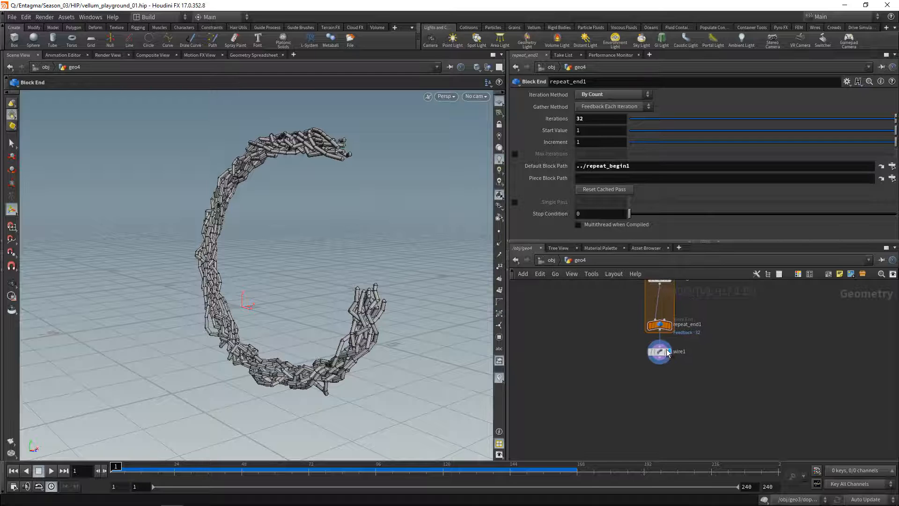
key("Tab")
type("resam")
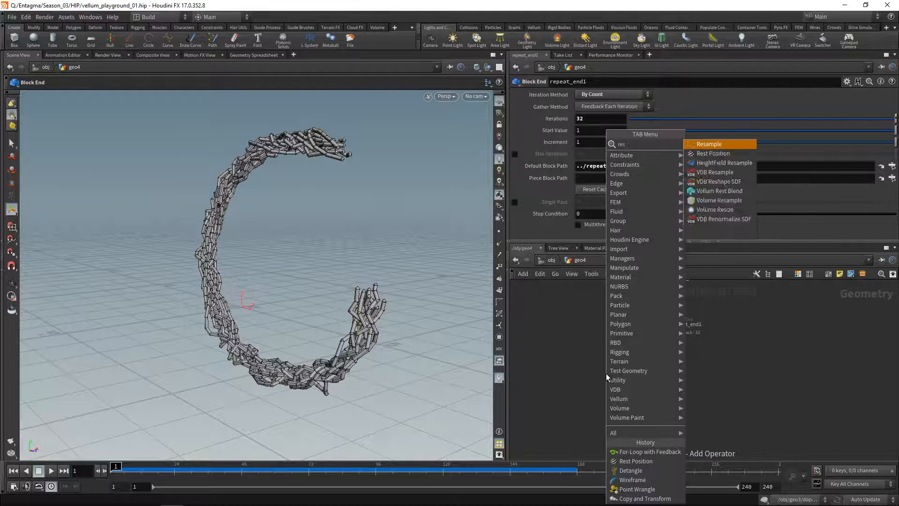
key("Return")
left_click(606, 374)
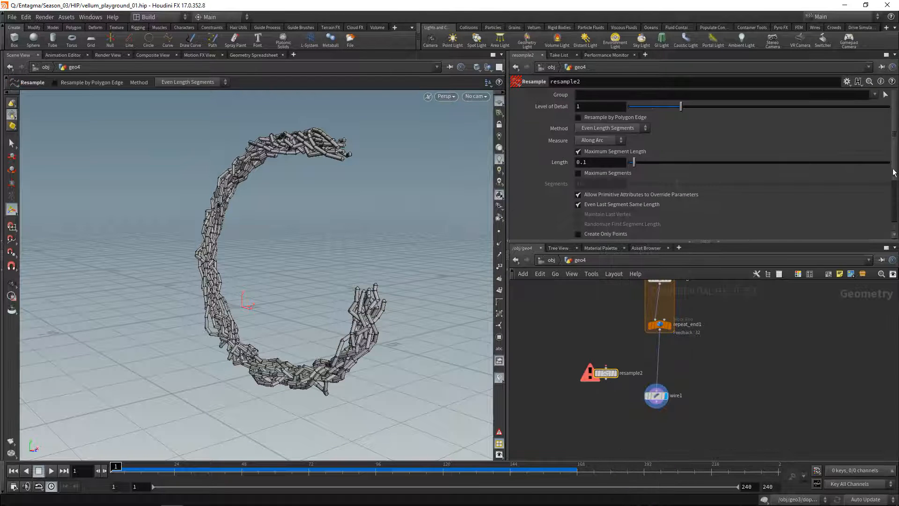
Set resample2 to treat polygons as Subdivision Curves and insert it between repeat_end1 and wire1.
scroll(798, 228, "down", 3)
left_click(622, 177)
left_click(604, 187)
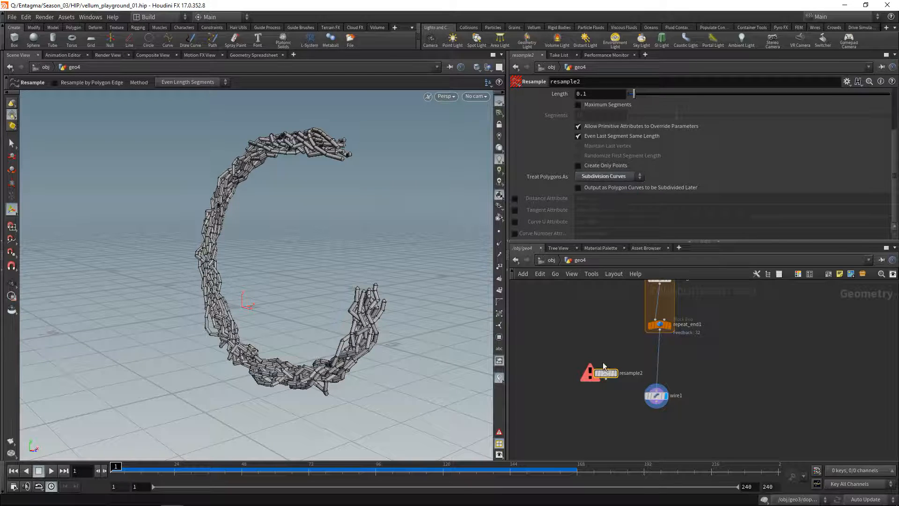
left_click_drag(607, 378, 656, 360)
mouse_move(370, 344)
left_mouse_down("alt")
mouse_move(328, 335)
mouse_move(361, 346)
mouse_move(241, 381)
mouse_move(361, 425)
mouse_move(371, 333)
left_mouse_up("alt")
middle_click_drag(376, 304, 328, 339, "alt")
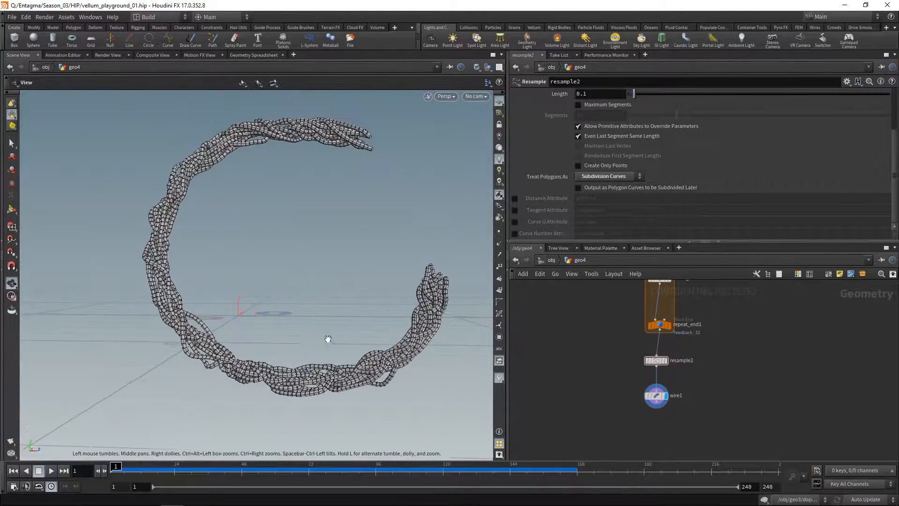
Set resample2's maximum segment length to 0.05.
left_click(598, 95)
key("BackSpace")
type("05")
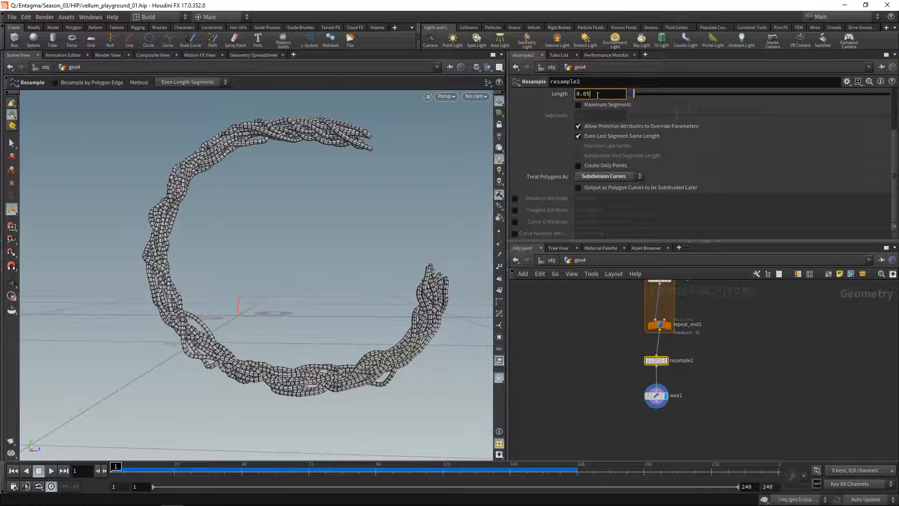
key("Return")
Switch the viewport shading to Smooth Shaded and inspect the detangled wires from another angle.
left_click(477, 67)
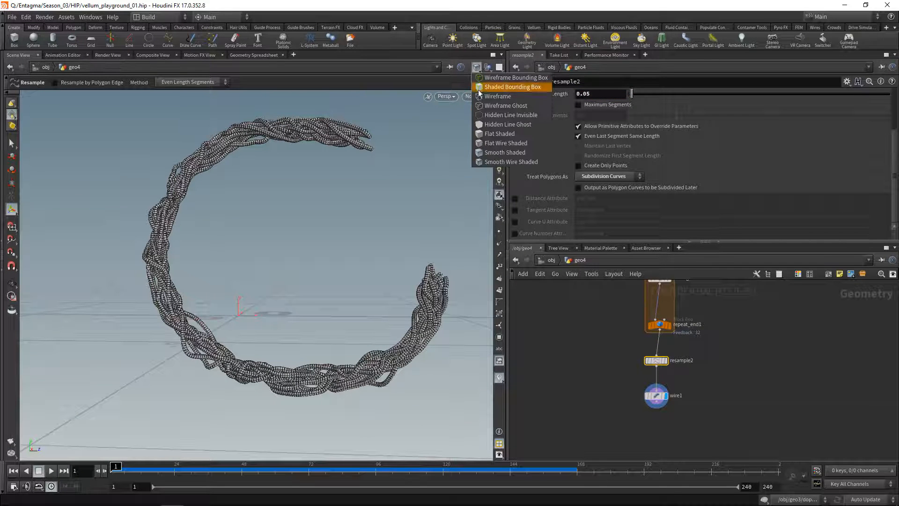
left_click(486, 157)
mouse_move(262, 337)
left_mouse_down("alt")
mouse_move(328, 362)
mouse_move(301, 361)
mouse_move(411, 350)
left_mouse_up("alt")
key("Return")
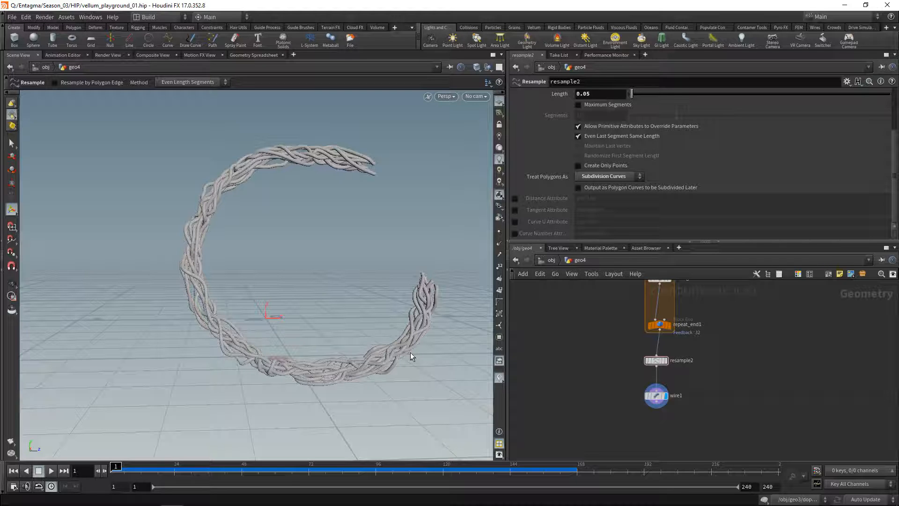
mouse_move(645, 395)
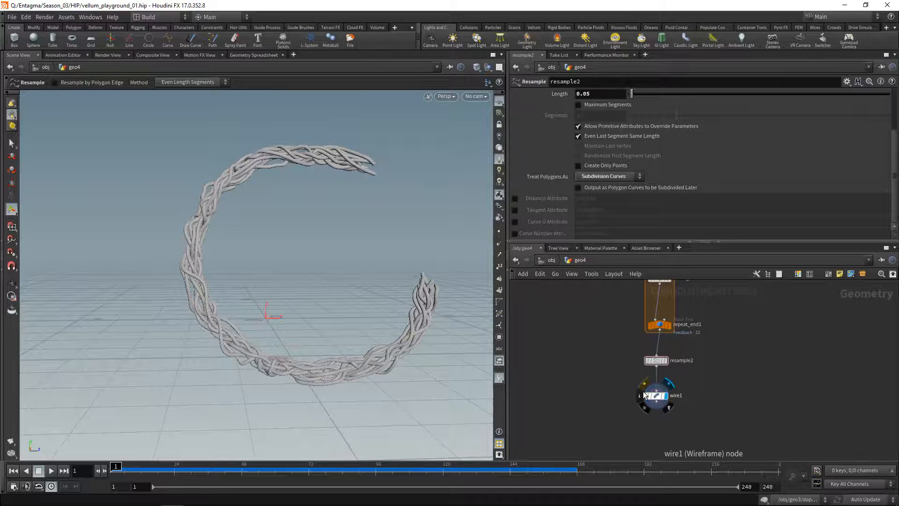